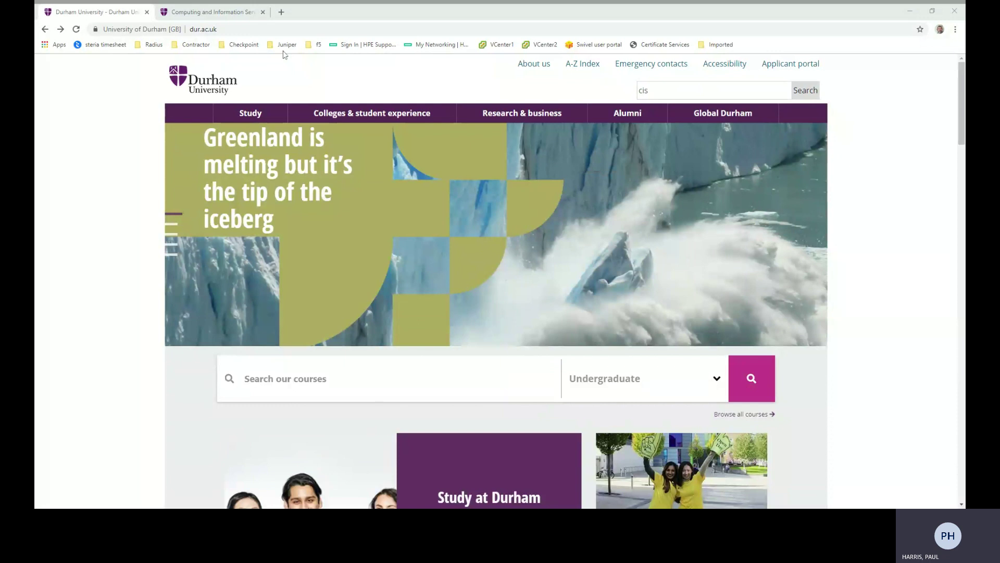
# Switch to the Computing and Information Services tab and open its Services for students page
pyautogui.hotkey('ctrl', 'Tab')
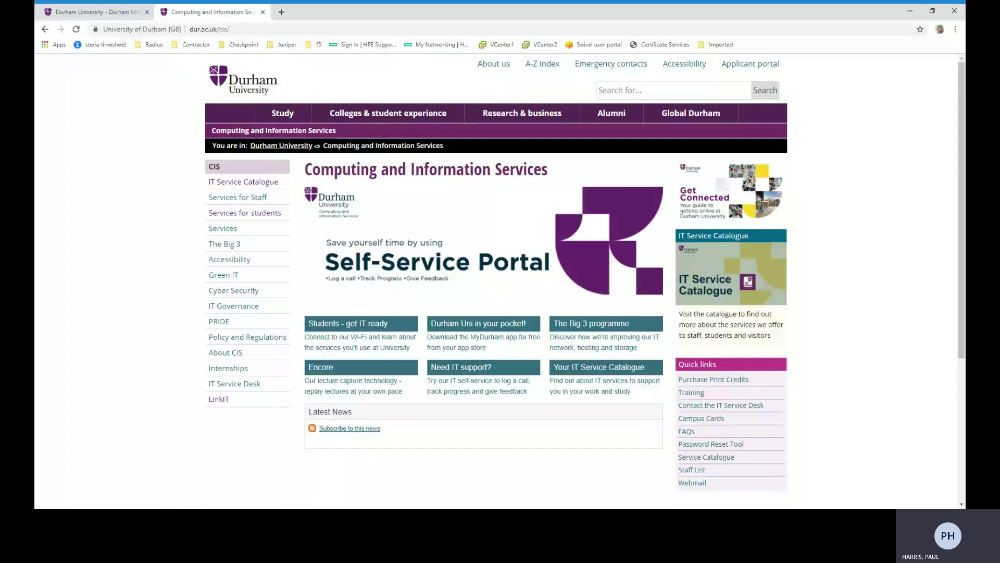
pyautogui.click(339, 327)
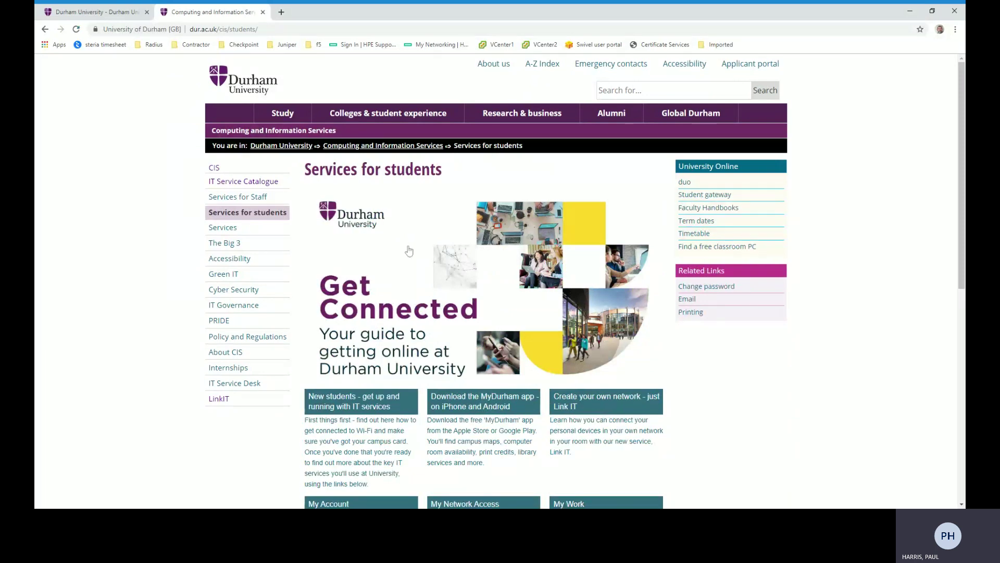
# Open the 'Create your own network - just Link IT' information page
pyautogui.click(601, 398)
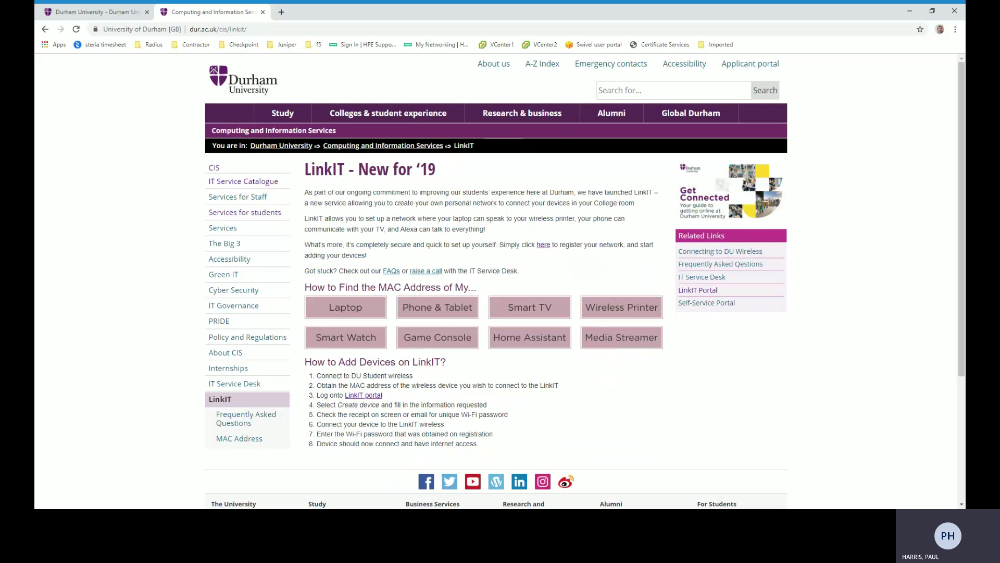
pyautogui.moveTo(317, 385); pyautogui.dragTo(433, 386)
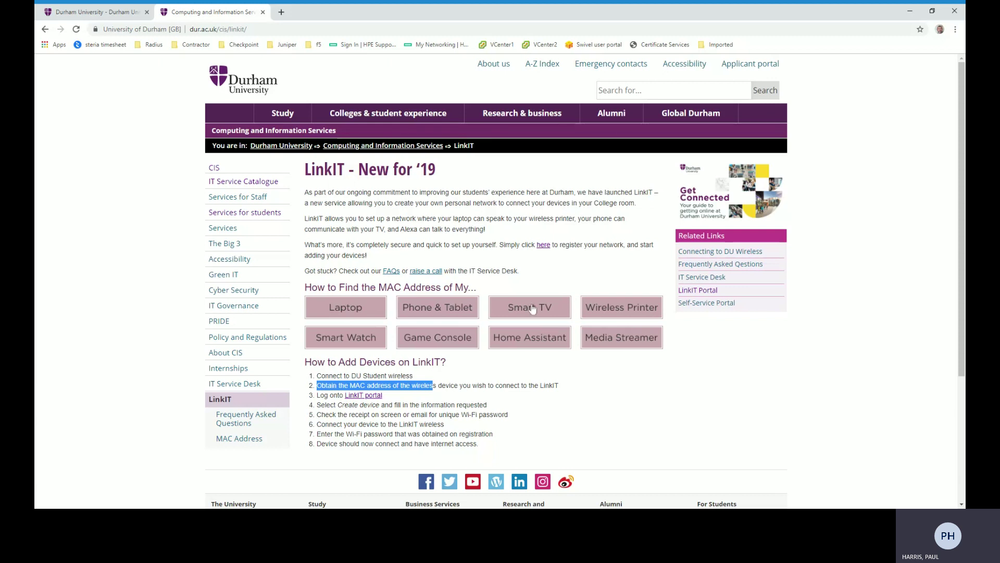
pyautogui.click(542, 311)
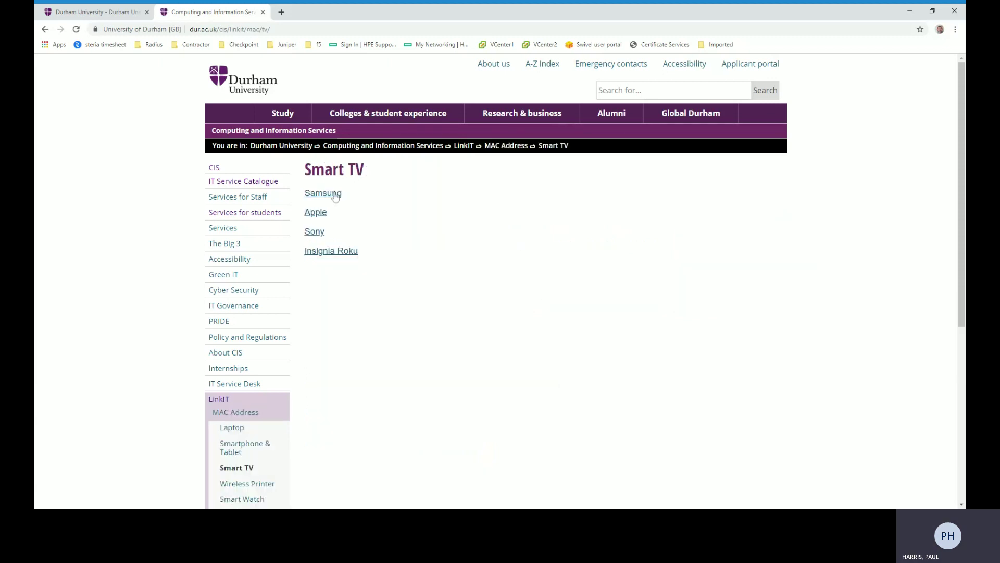
pyautogui.click(328, 194)
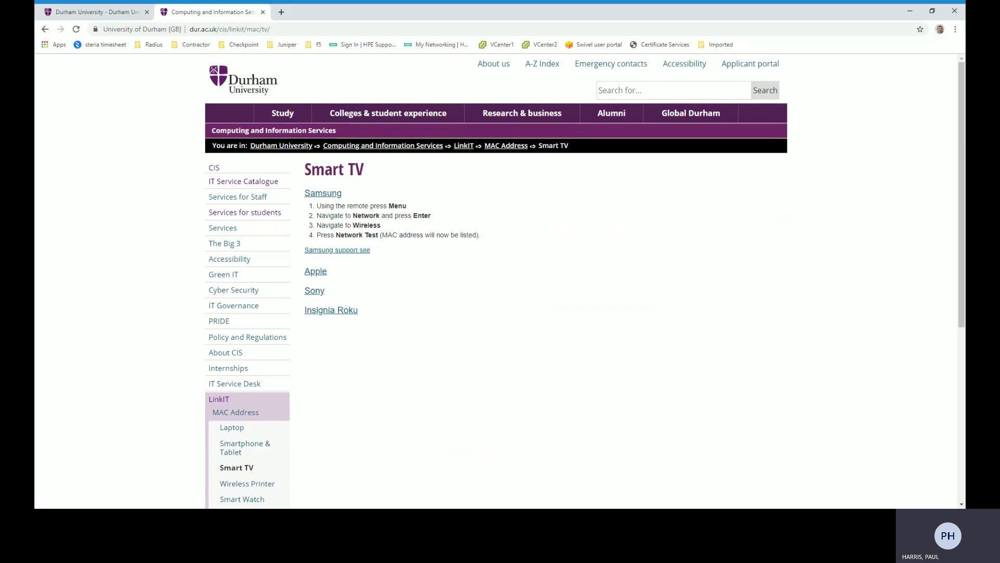
pyautogui.click(464, 146)
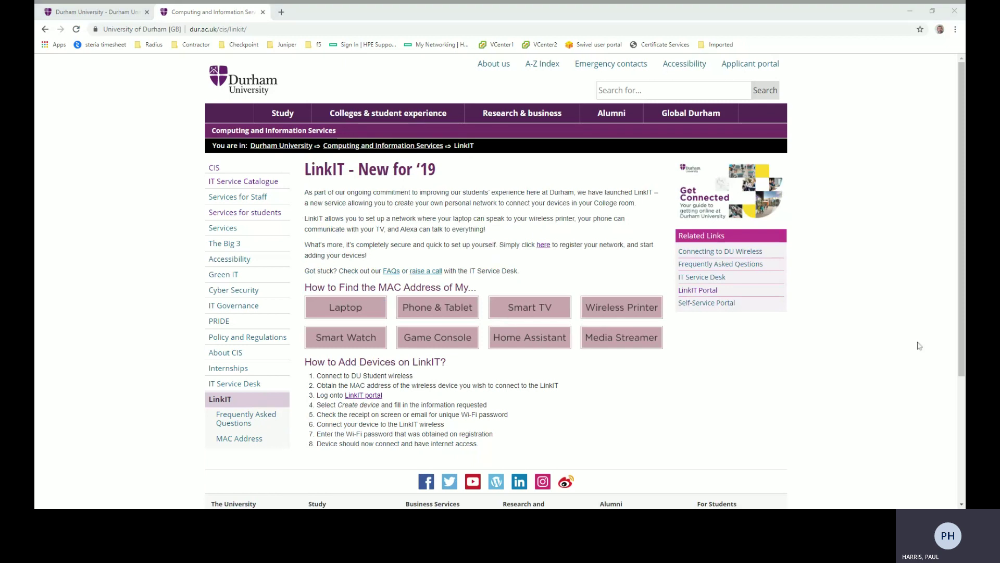
pyautogui.click(565, 404)
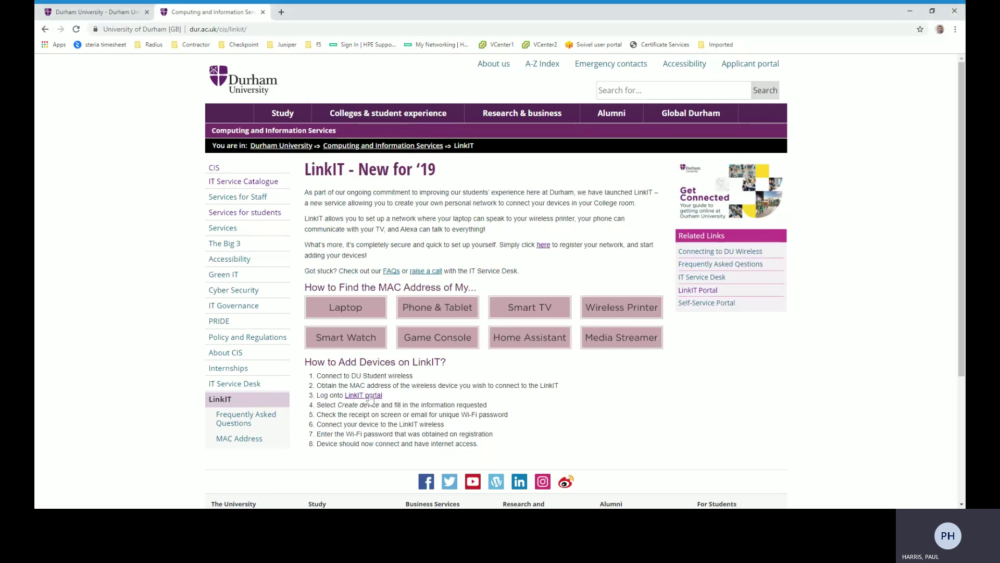
# Log in to the LinkIT portal with the student's username and password, then begin creating a device
pyautogui.click(366, 396)
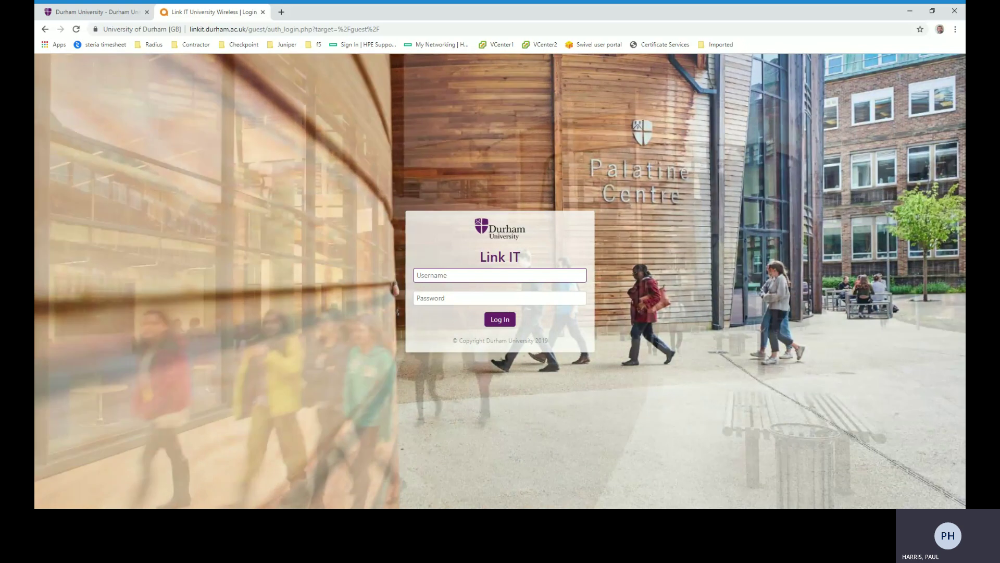
pyautogui.write('lmst')
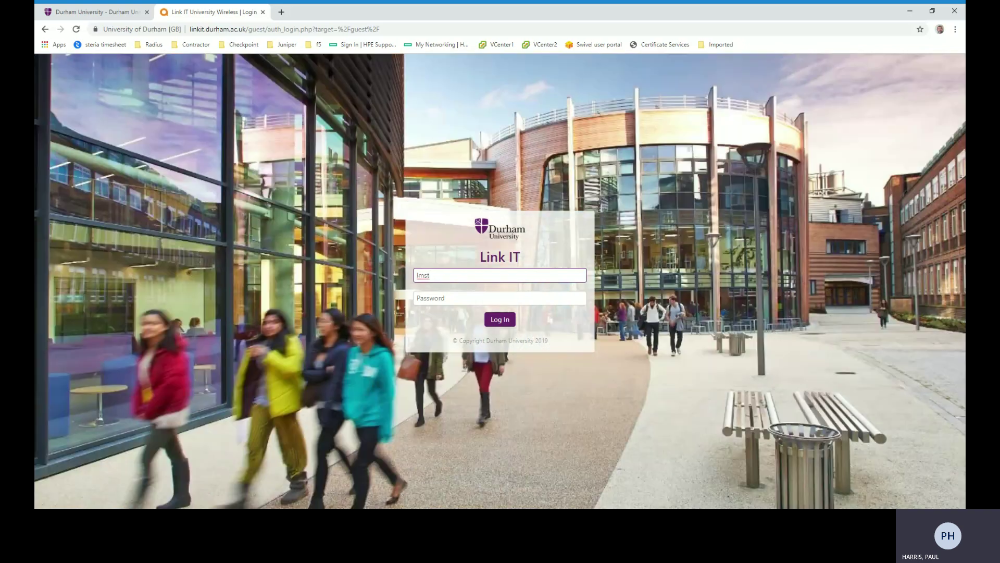
pyautogui.write('56')
pyautogui.press('Tab')
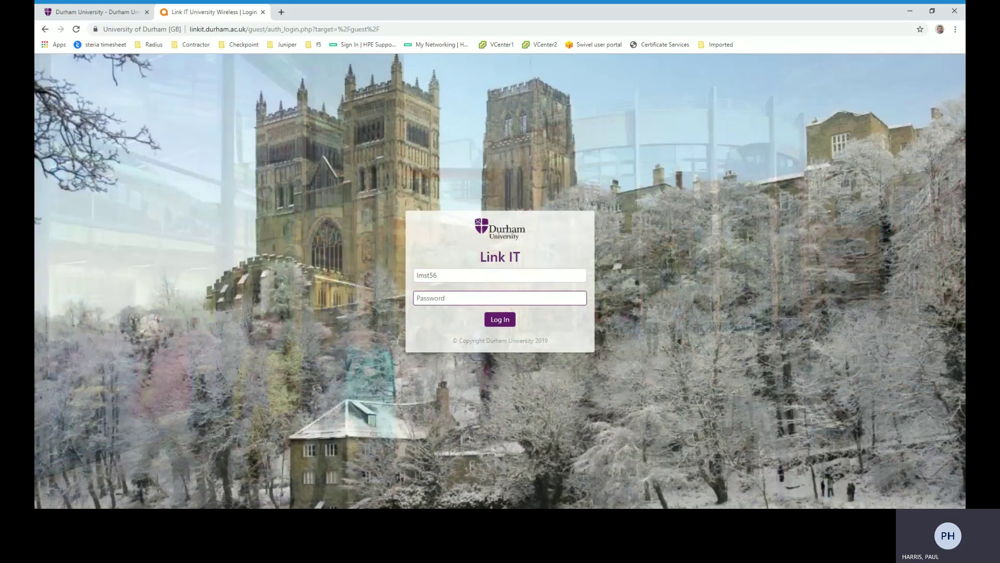
pyautogui.hotkey('ctrl', 'v')
pyautogui.press('Return')
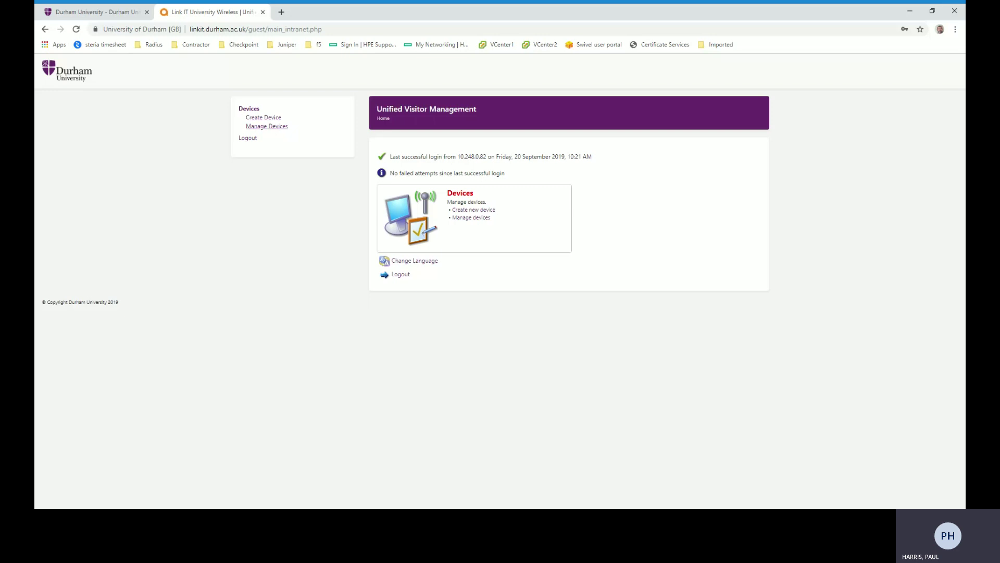
pyautogui.click(266, 120)
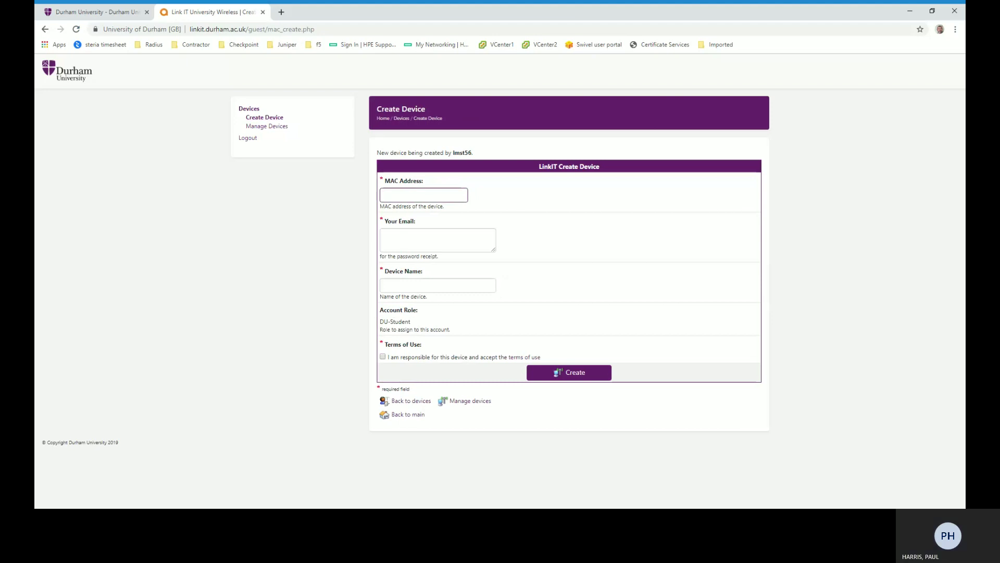
pyautogui.write('ac')
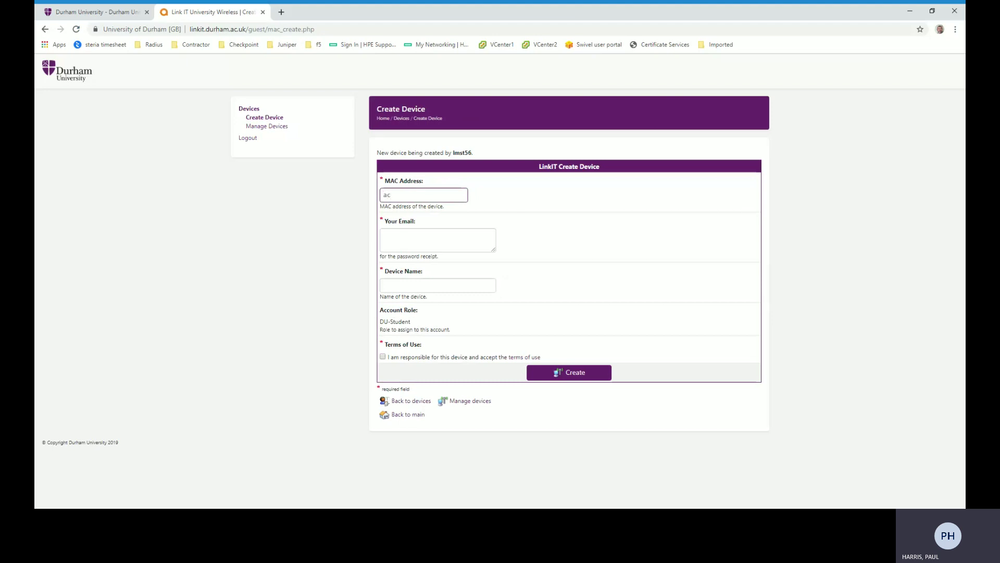
pyautogui.press('Down')
pyautogui.press('Return')
pyautogui.press('Tab')
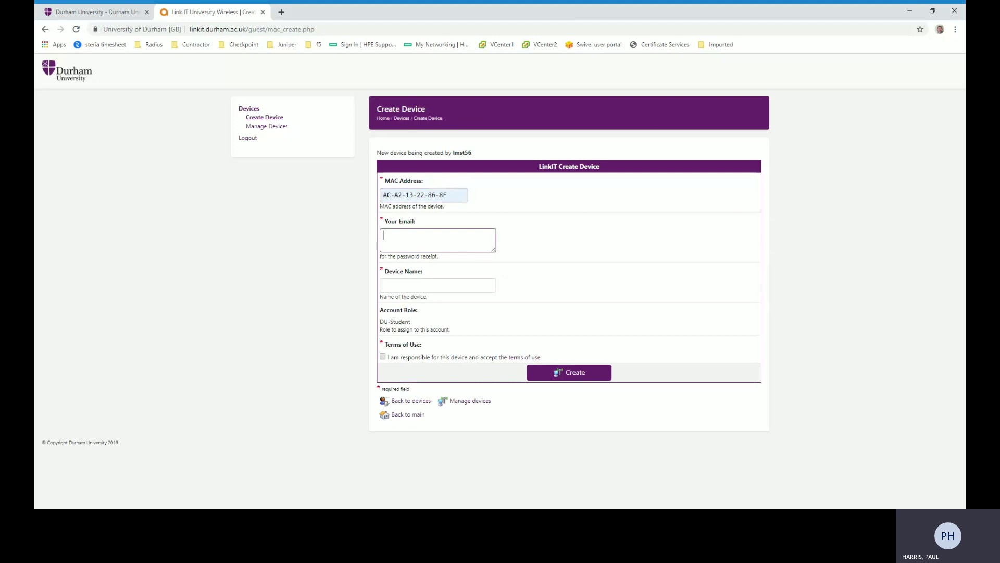
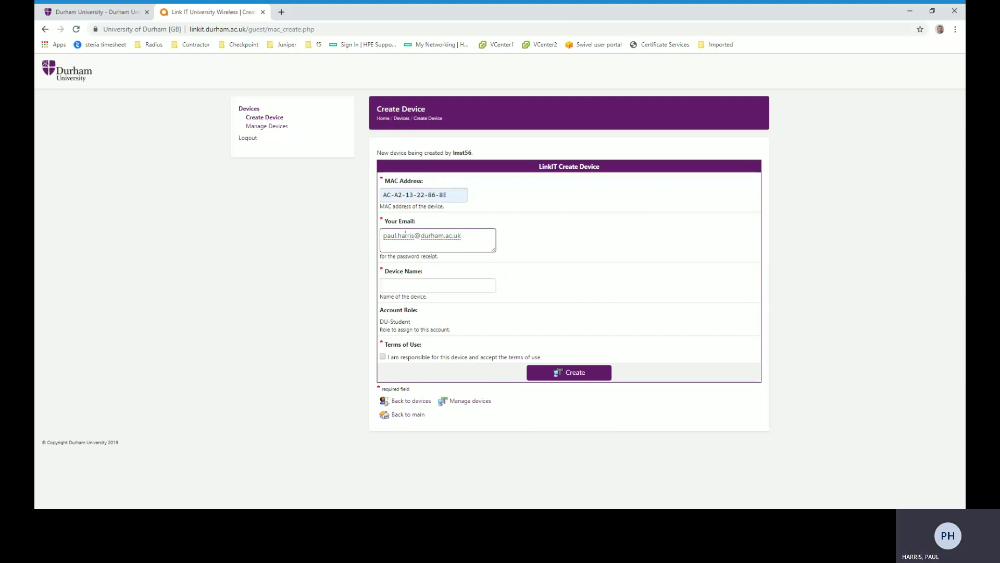
pyautogui.press('Tab')
pyautogui.write('printer')
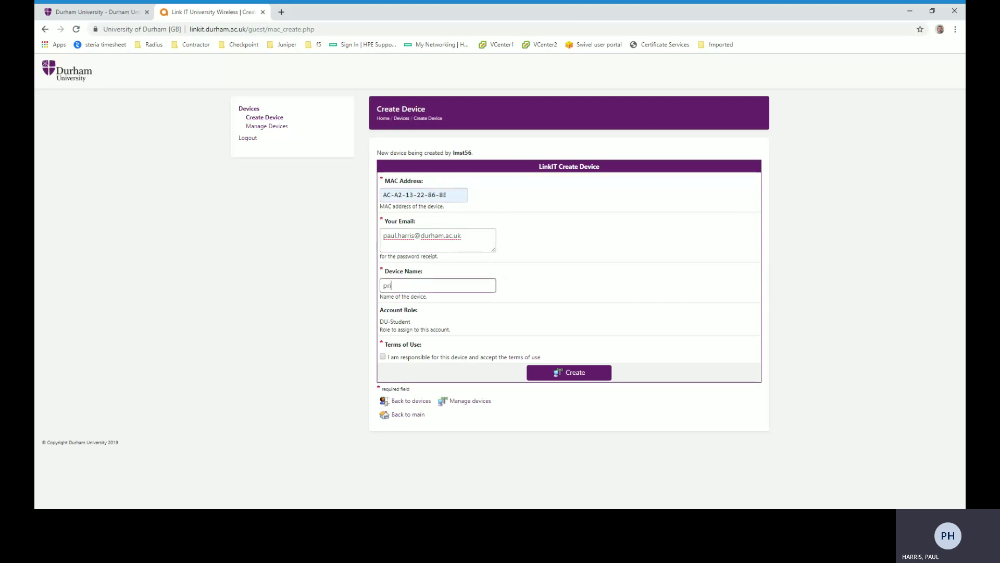
pyautogui.press('Tab')
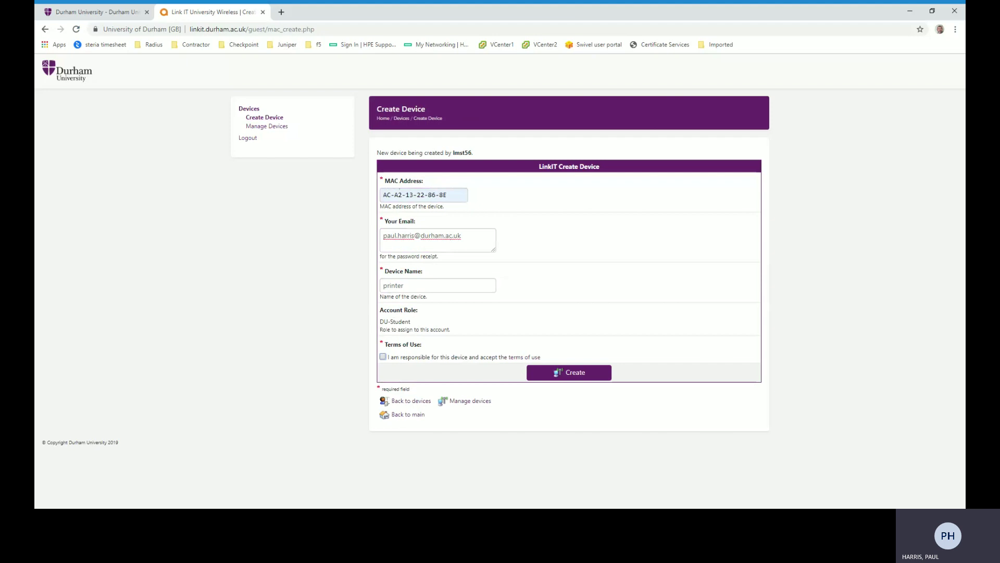
# Tick the 'I am responsible for this device' Terms of Use box and create the printer
pyautogui.click(383, 356)
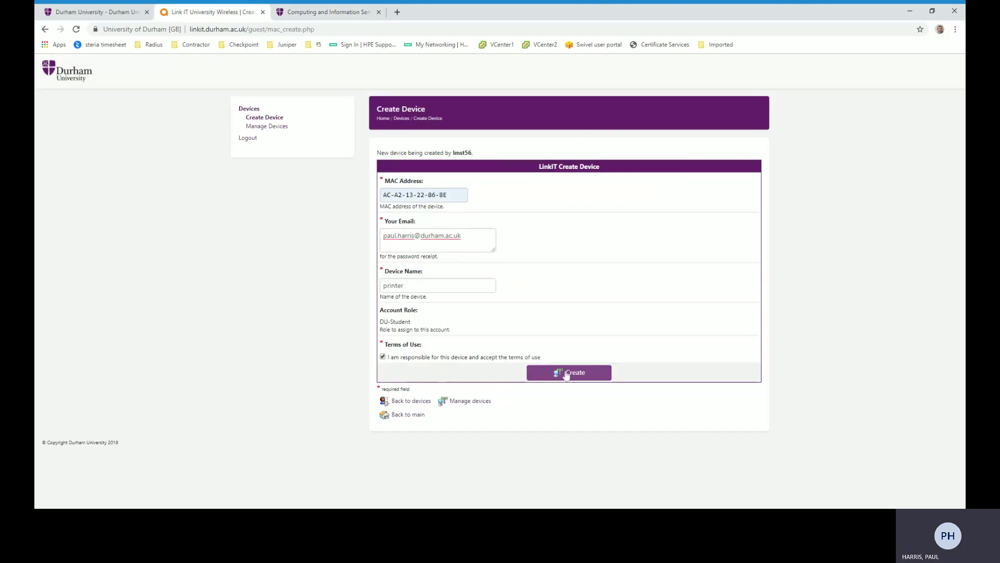
pyautogui.click(566, 375)
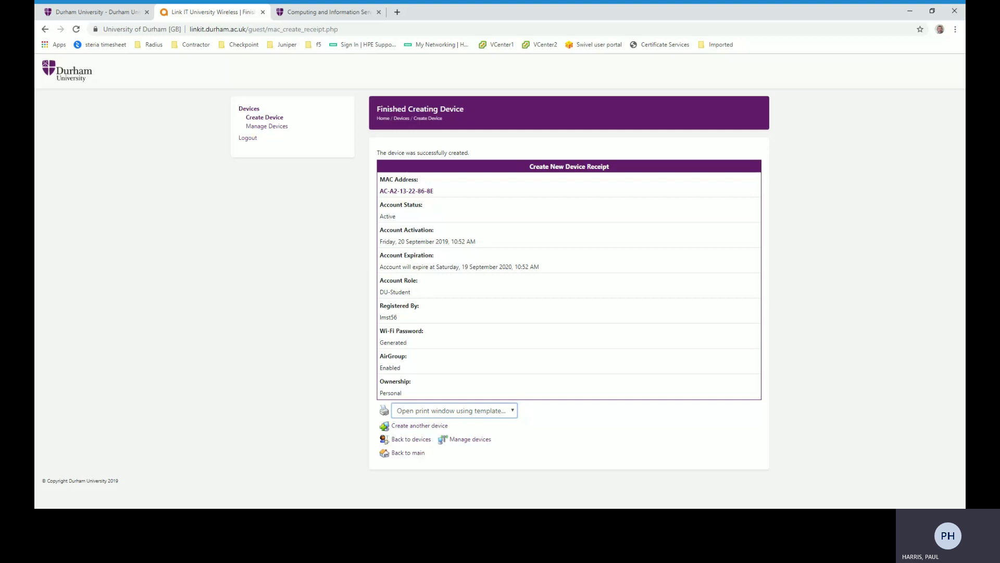
# Leave the printer's receipt and view the Manage Devices list showing only the printer
pyautogui.click(428, 194)
pyautogui.click(279, 129)
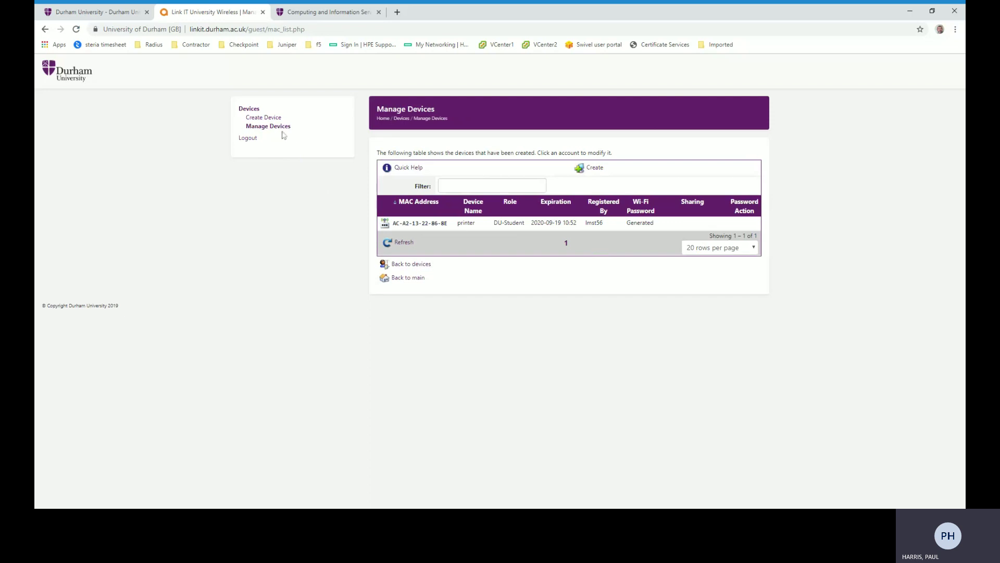
# Edit the printer to generate a new device Wi-Fi password and update it
pyautogui.click(430, 227)
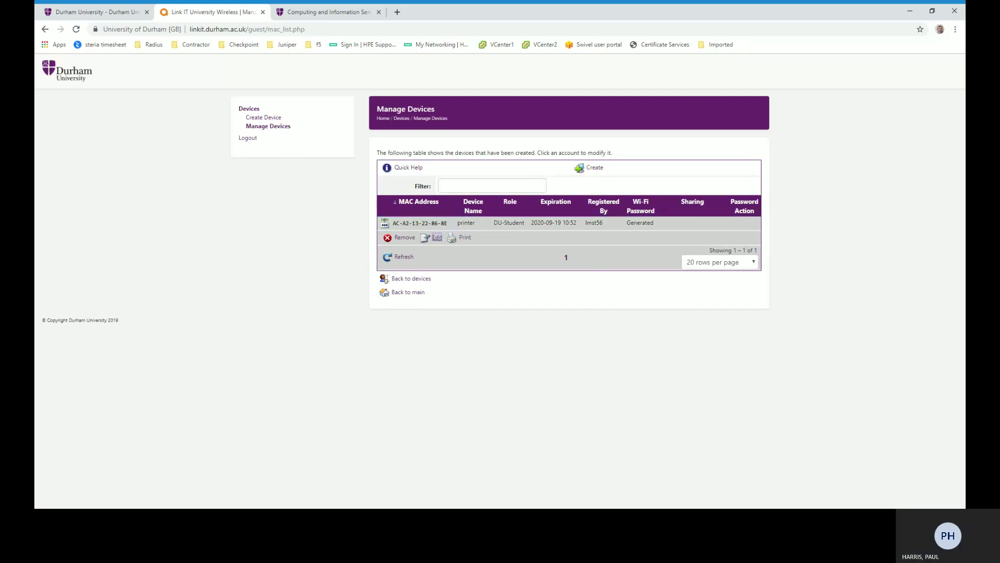
pyautogui.click(436, 237)
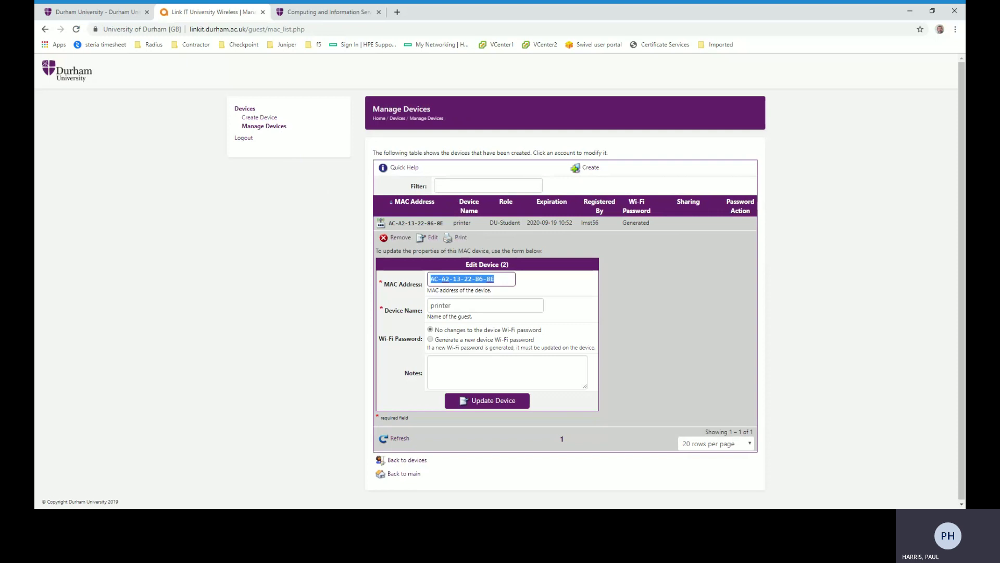
pyautogui.click(430, 339)
pyautogui.click(490, 400)
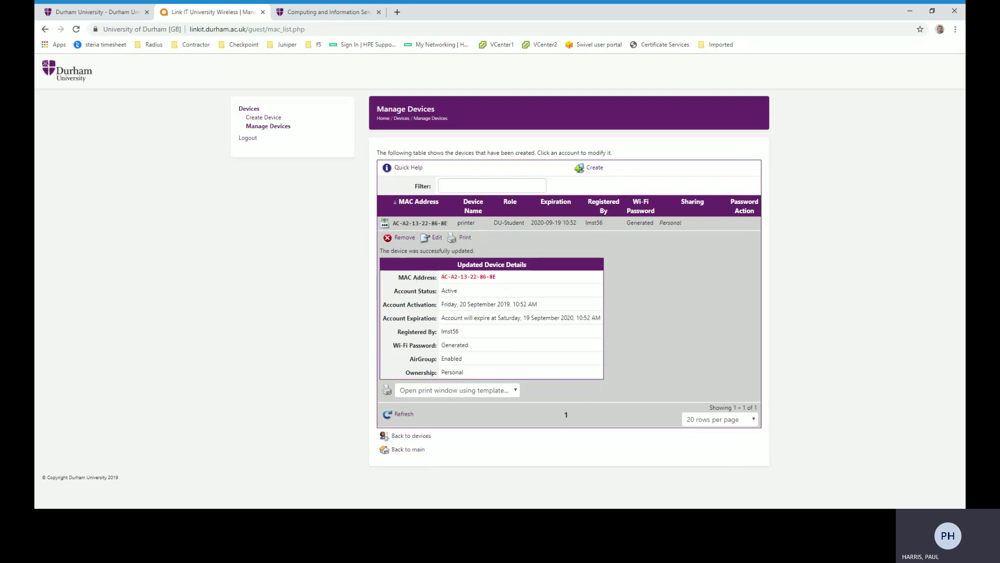
pyautogui.click(515, 390)
pyautogui.click(279, 119)
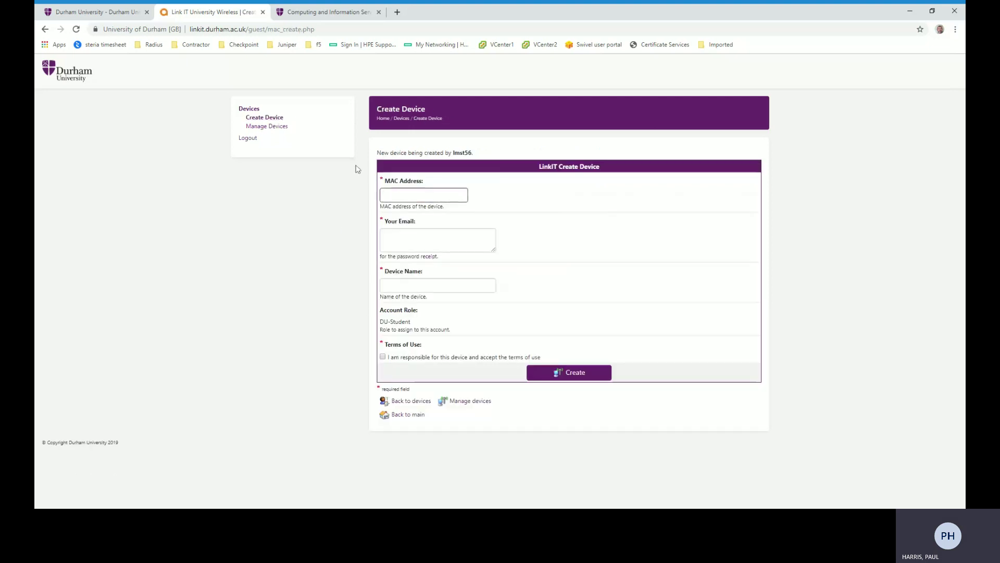
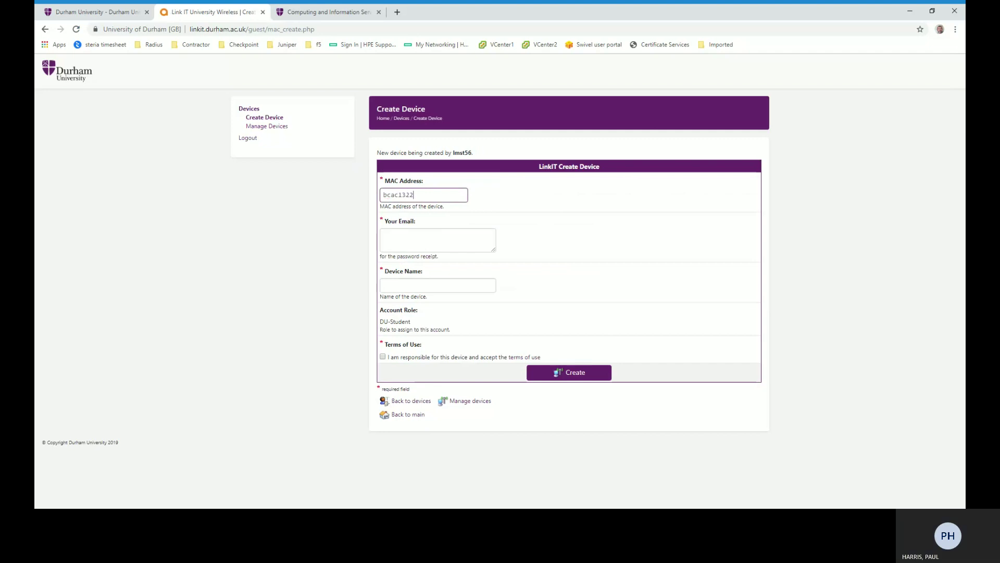
pyautogui.press('Tab')
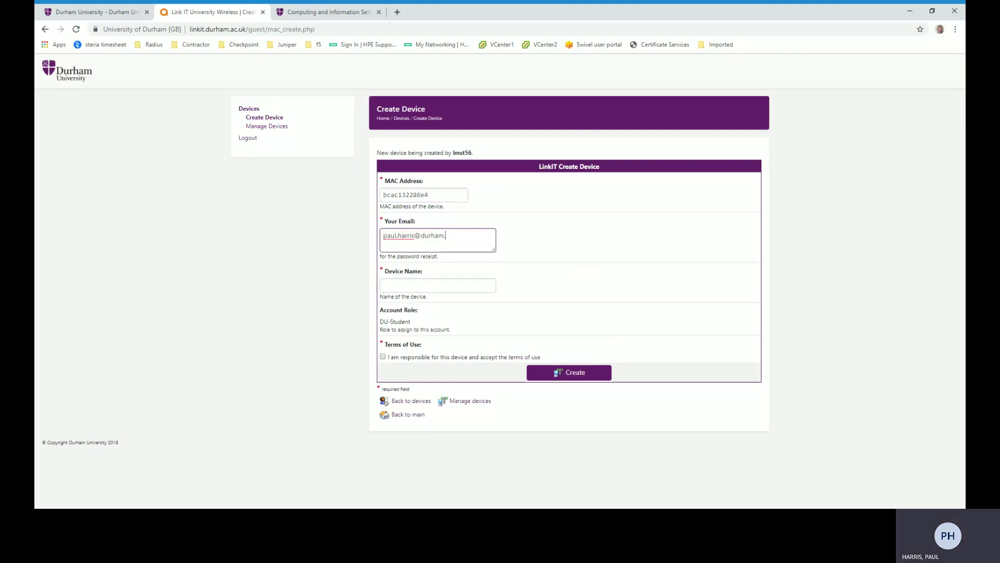
pyautogui.press('Tab')
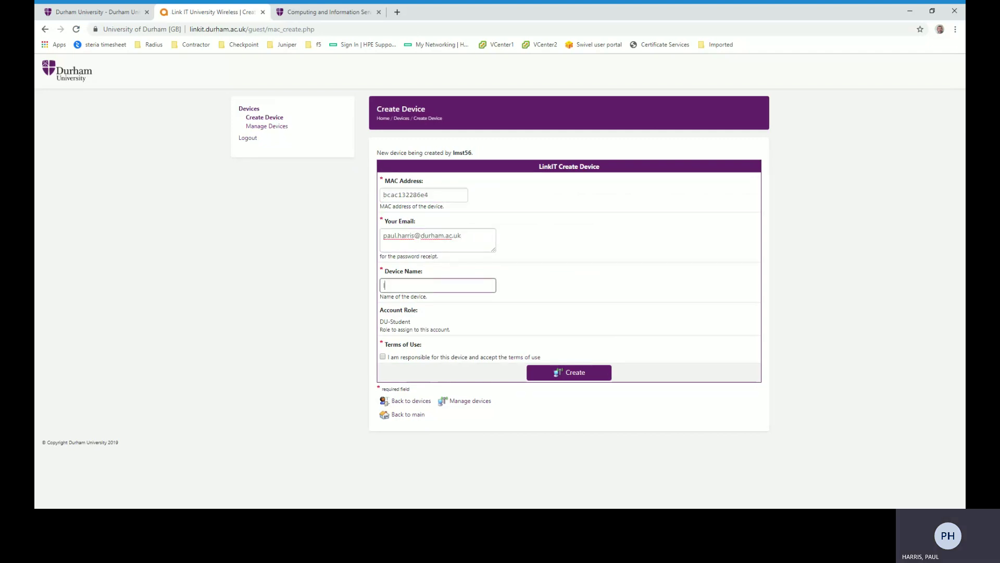
pyautogui.click(383, 357)
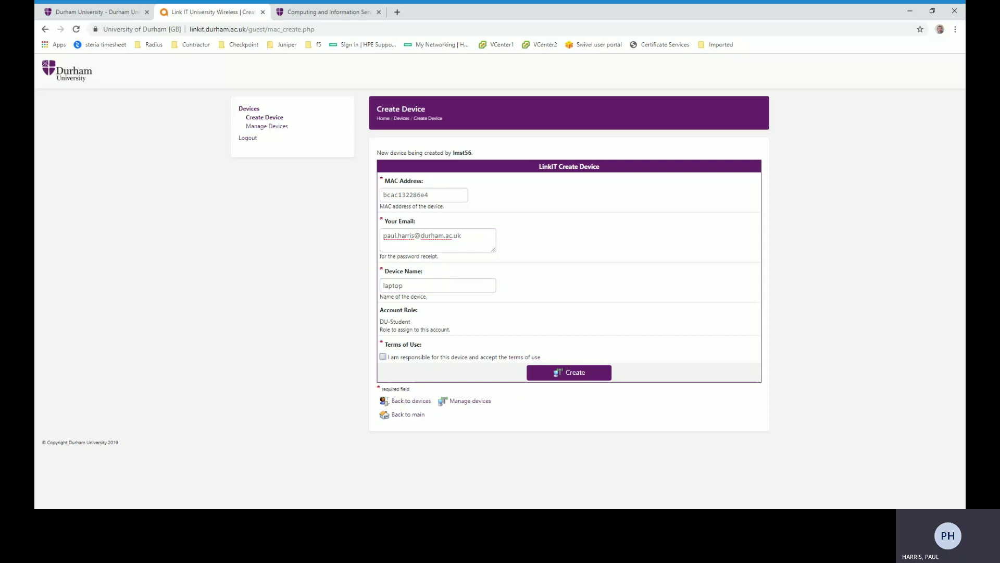
pyautogui.click(573, 371)
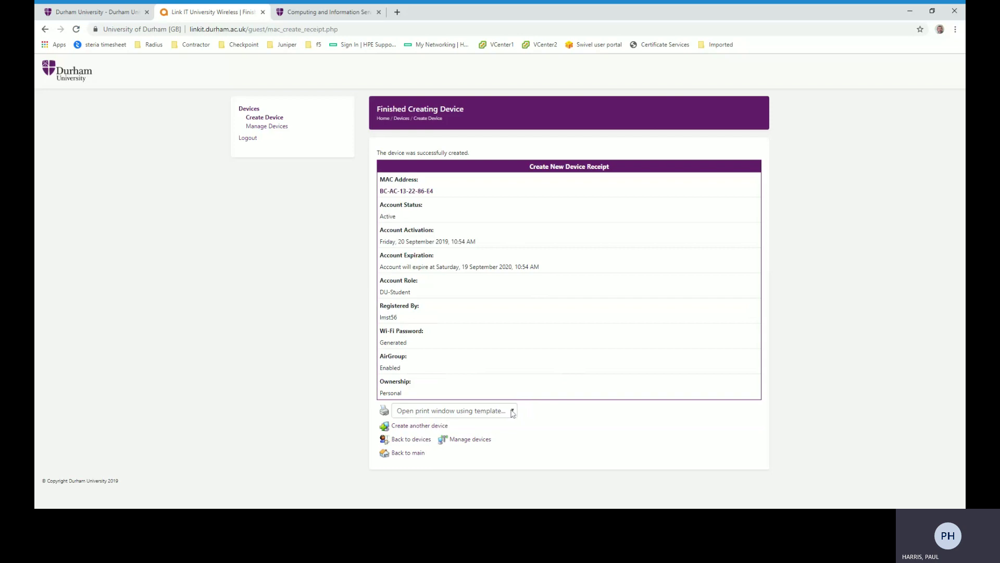
# Return to Manage Devices to see both the printer and the laptop listed
pyautogui.click(283, 130)
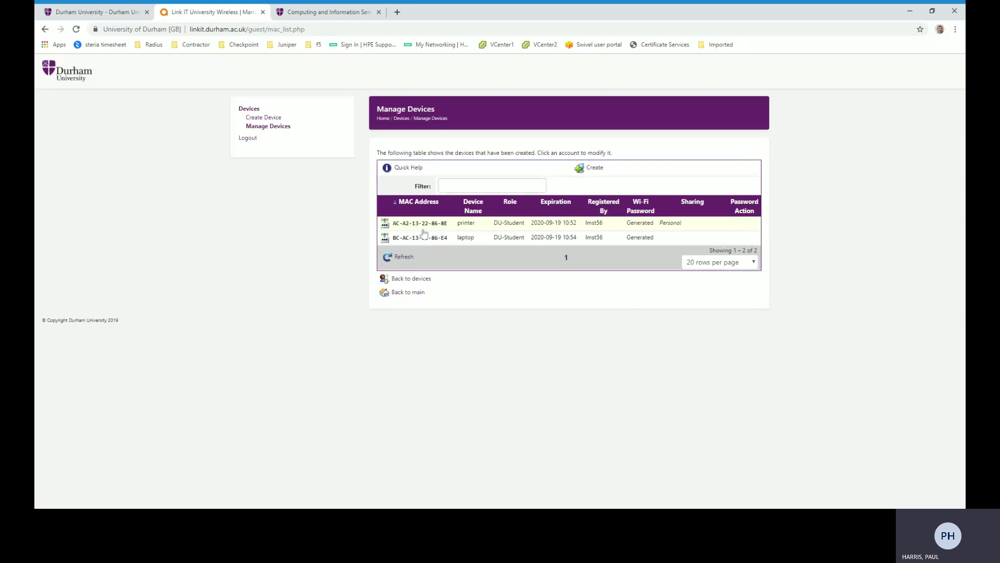
# Remove the printer by choosing Delete account, leaving only the laptop registered
pyautogui.click(425, 227)
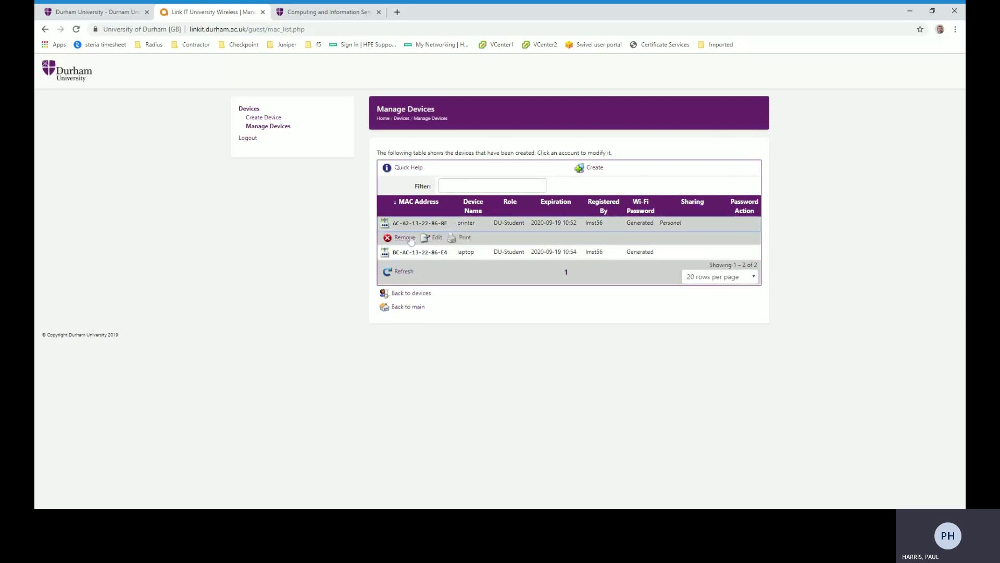
pyautogui.click(405, 237)
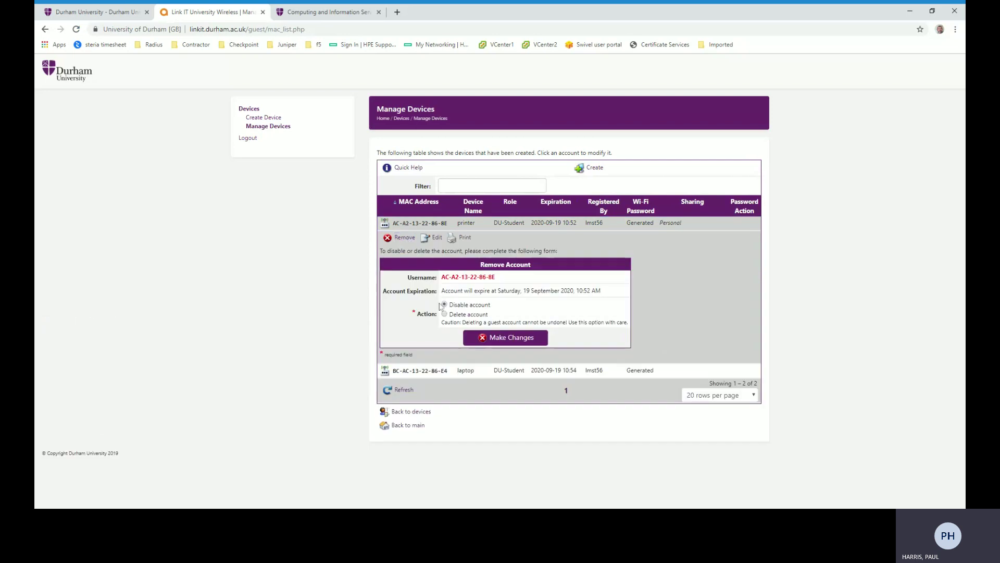
pyautogui.click(491, 338)
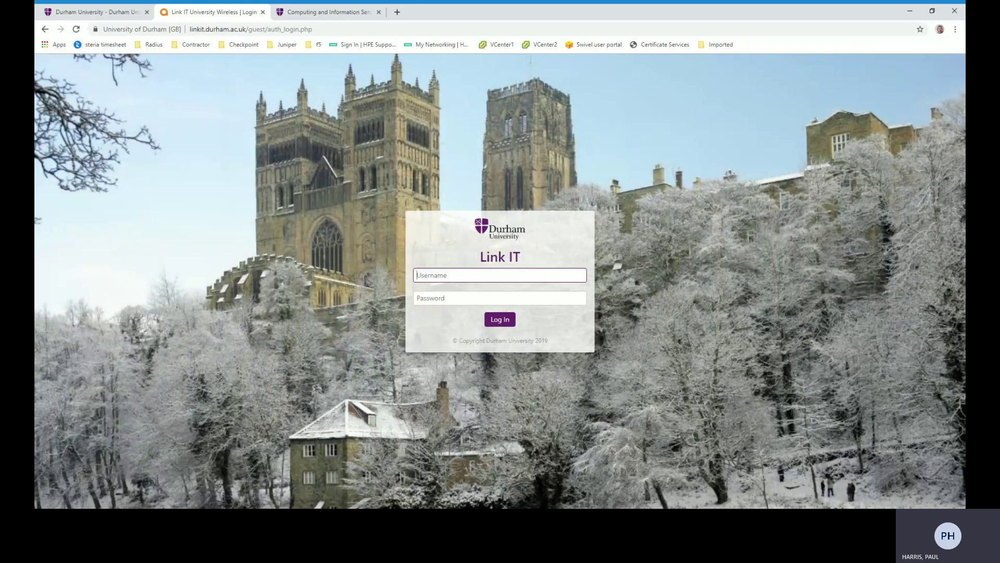
pyautogui.hotkey('alt', 'Tab')
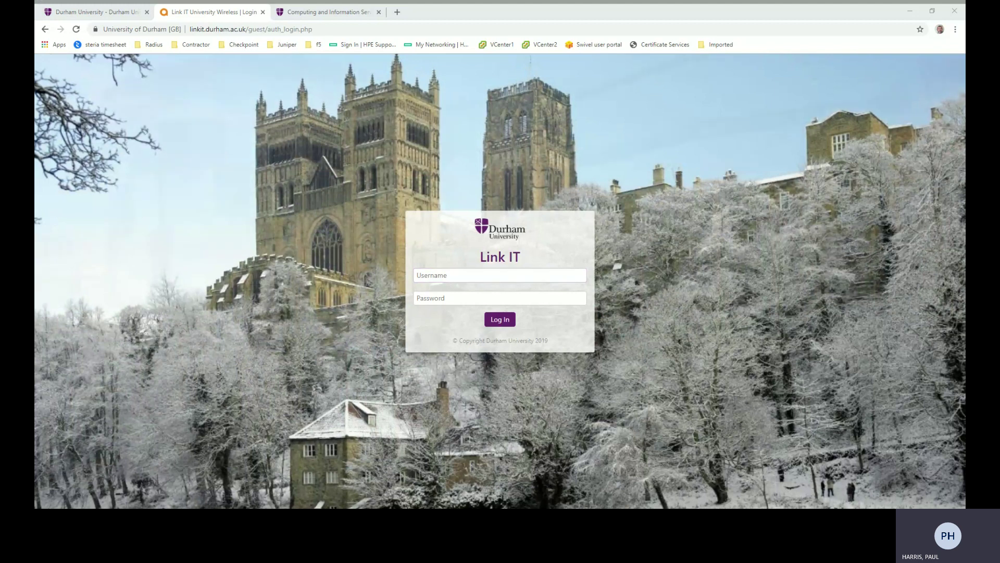